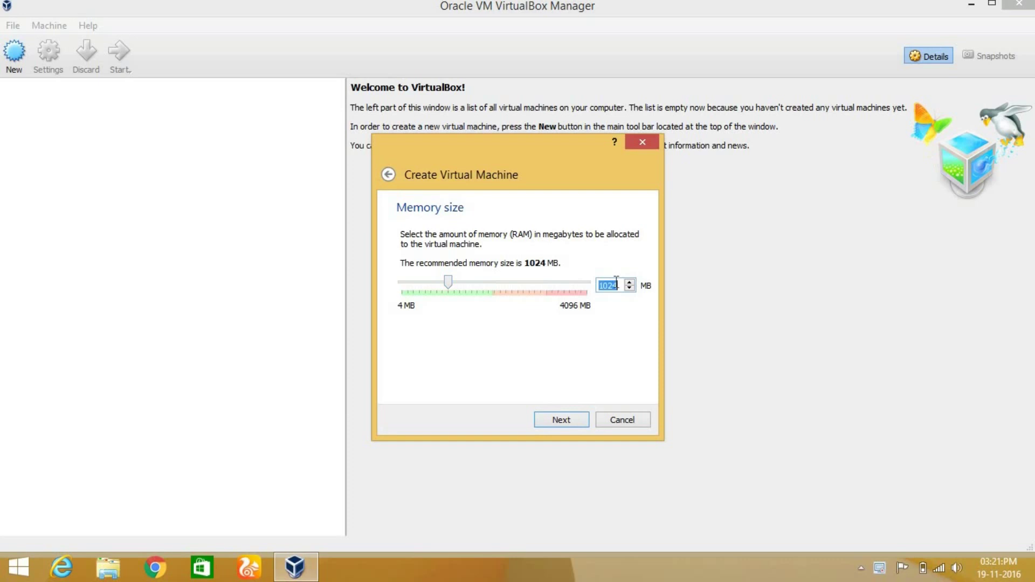
Step: Give the Kali linux VM 2048 MB memory and a new 32.00 GB VDI hard disk
text(2048)
click(561, 419)
click(563, 422)
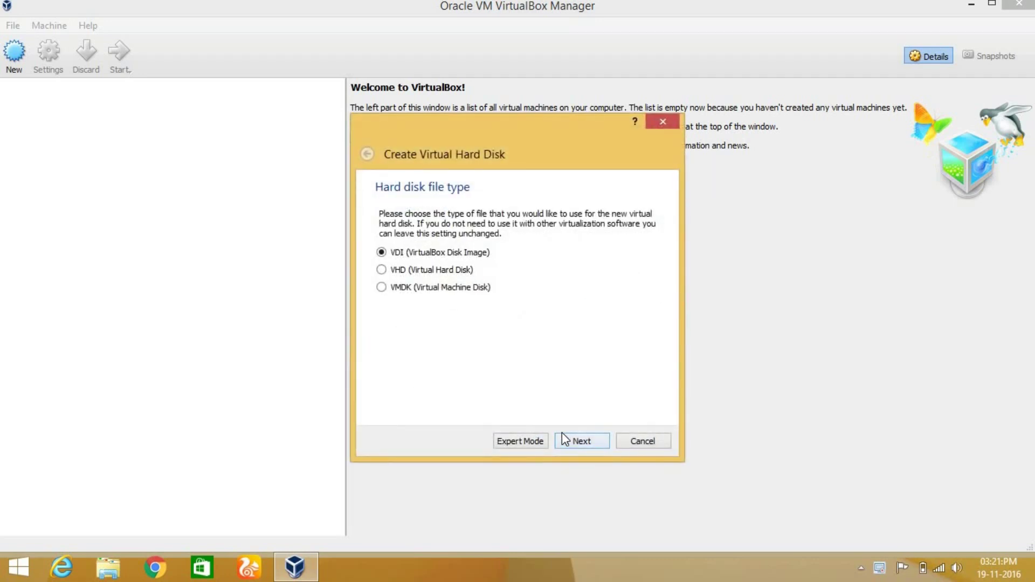
click(562, 434)
click(567, 438)
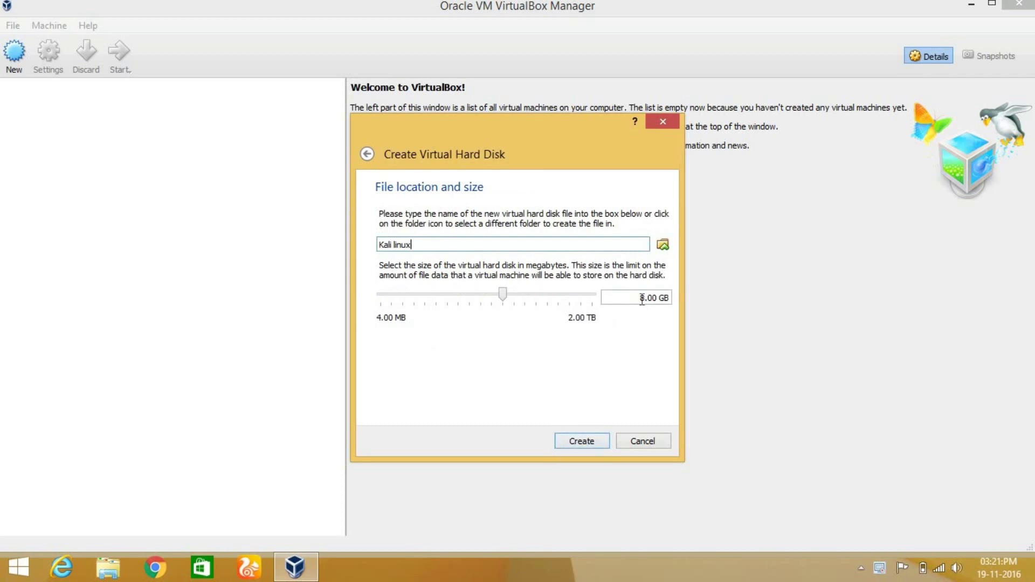
click(522, 295)
click(555, 447)
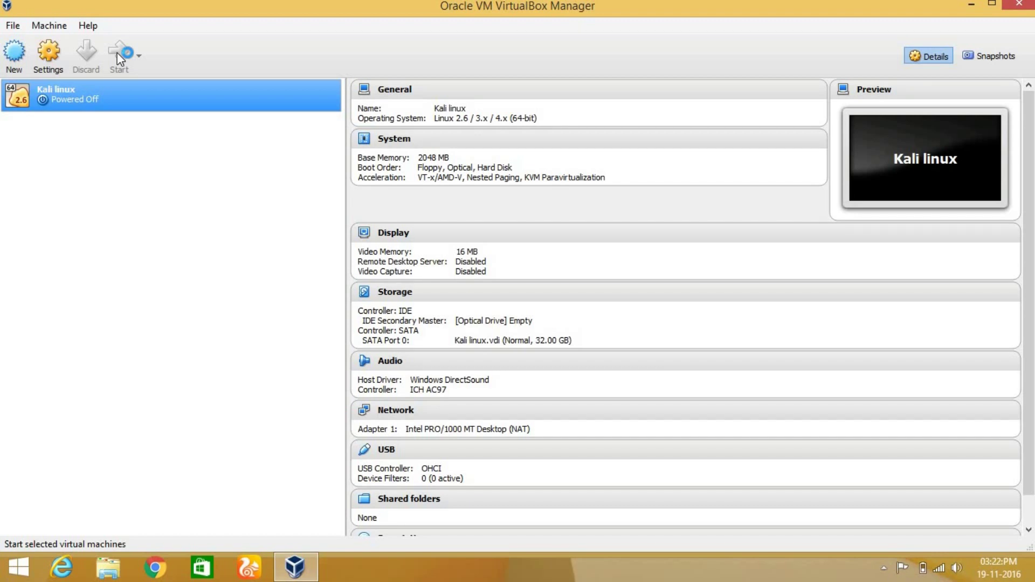
Step: Start the Kali linux virtual machine
click(117, 53)
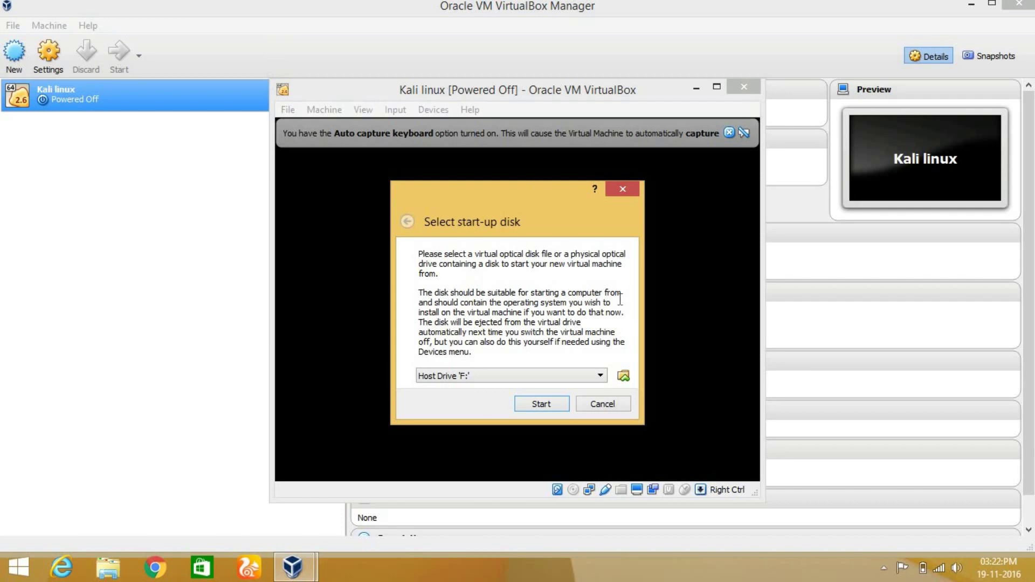
Step: Select kali-linux-2016.2-amd64.iso as the start-up disk and boot from it
click(623, 376)
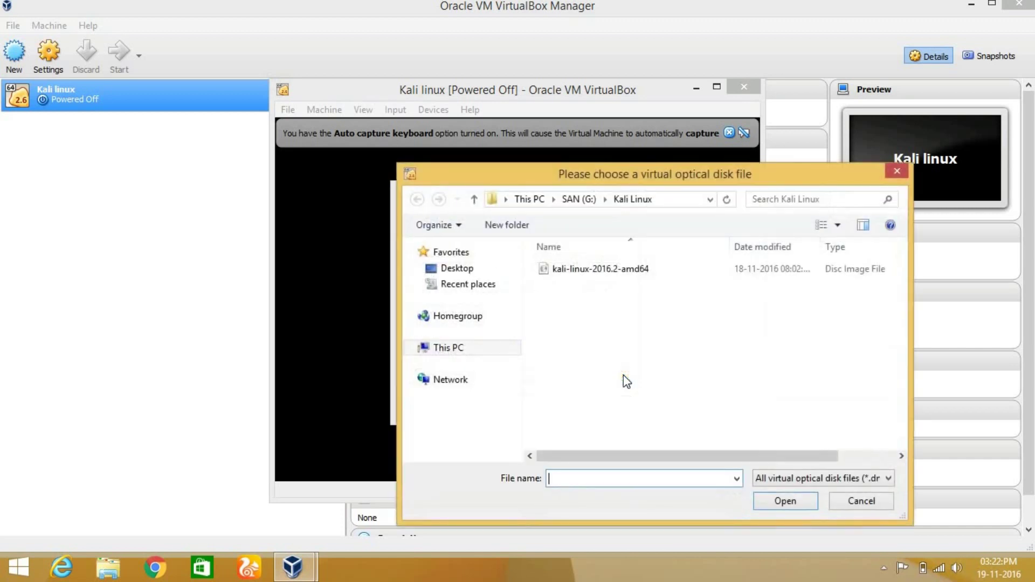
click(616, 266)
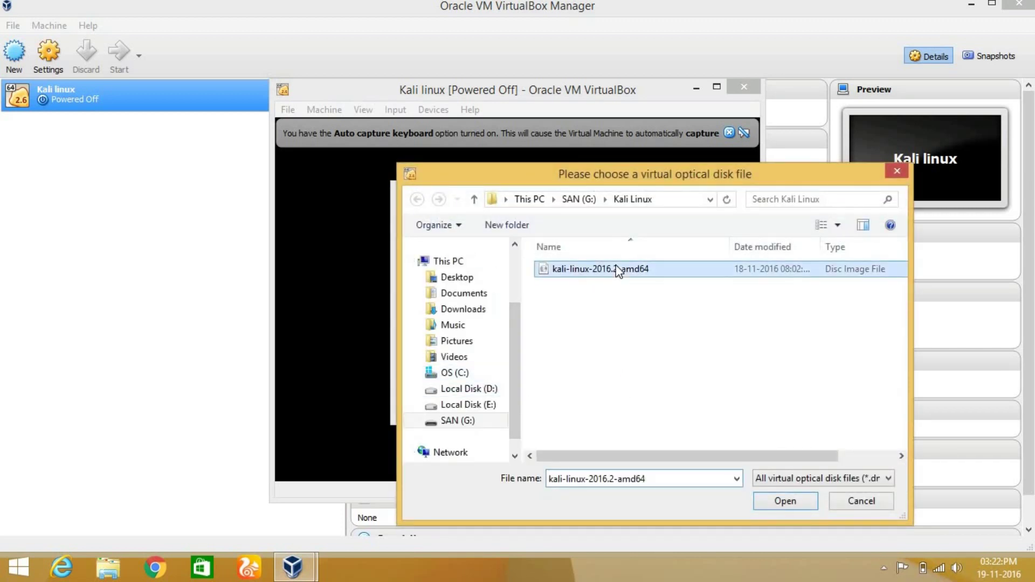
click(782, 501)
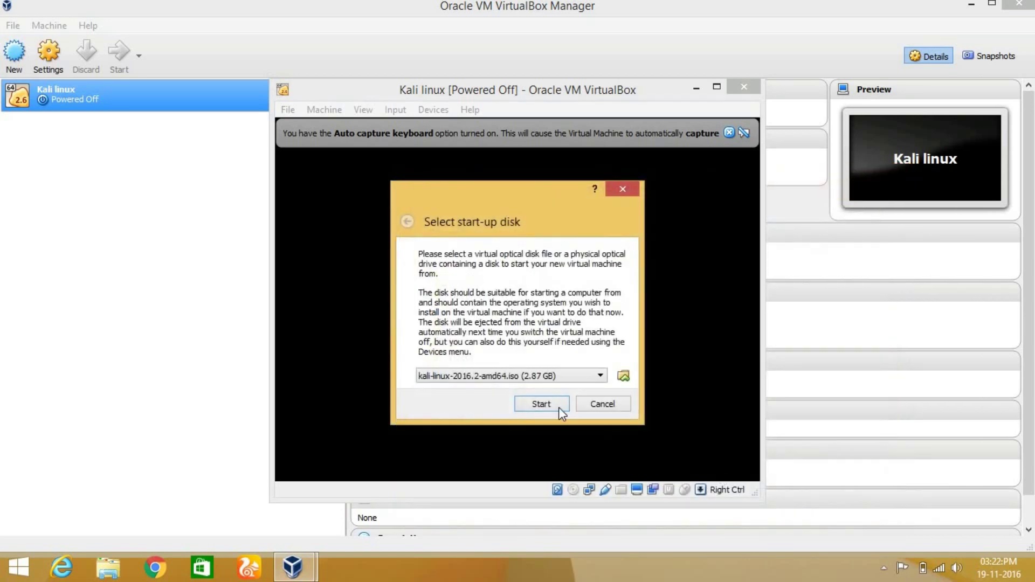
click(554, 406)
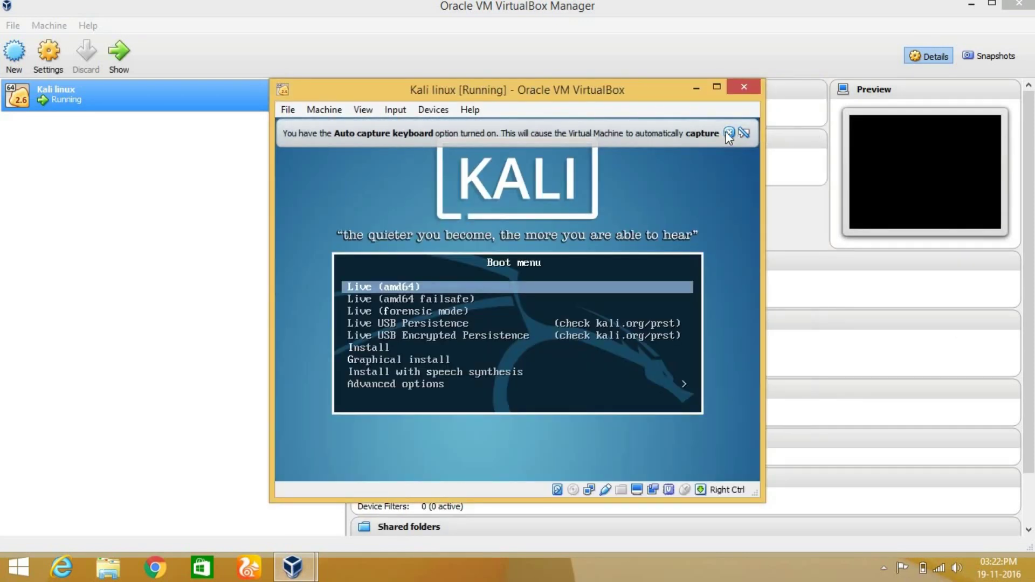
Step: Dismiss the auto-capture notice and launch Graphical install from the Kali boot menu
click(729, 132)
key(Down)
key(Down)
key(Down)
key(Down)
key(Down)
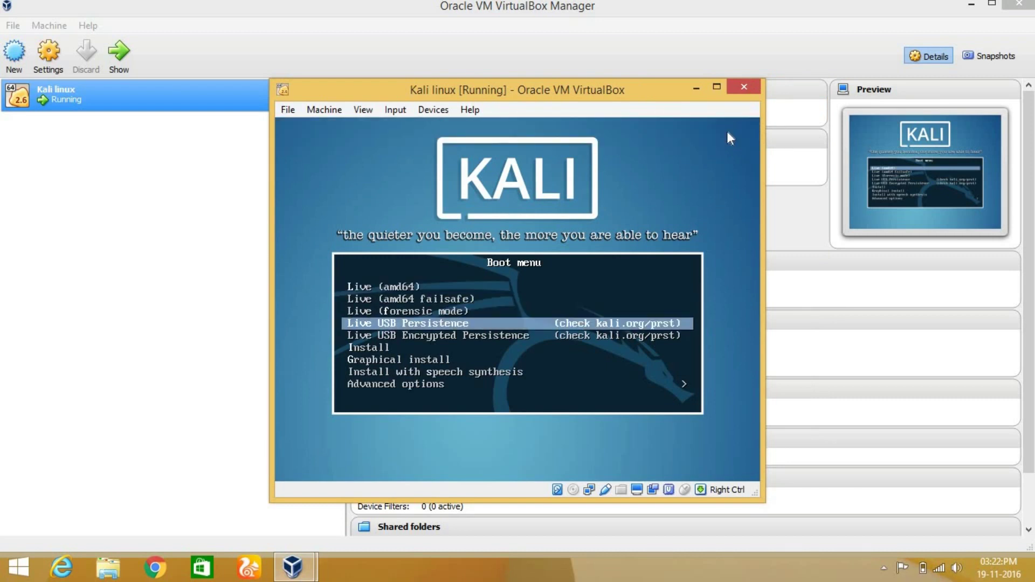
key(Down)
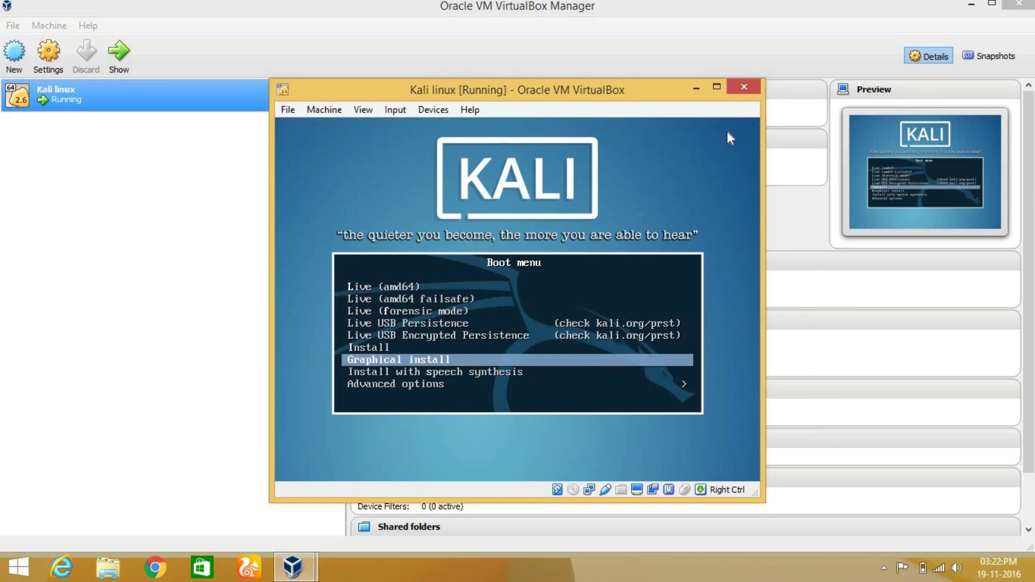
key(Return)
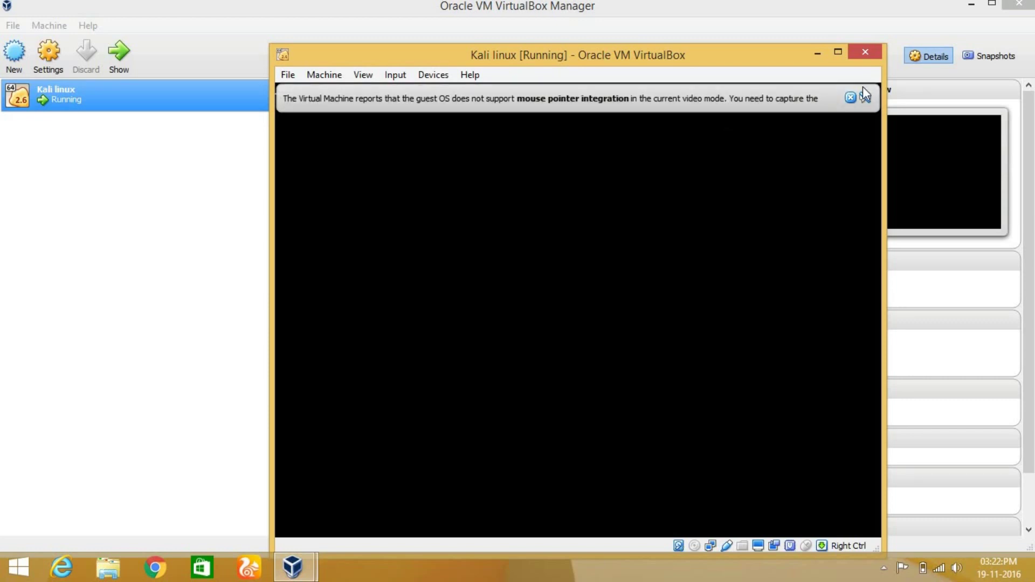
Step: Dismiss the mouse-integration notice and switch the VM to Full-screen Mode via View
click(851, 98)
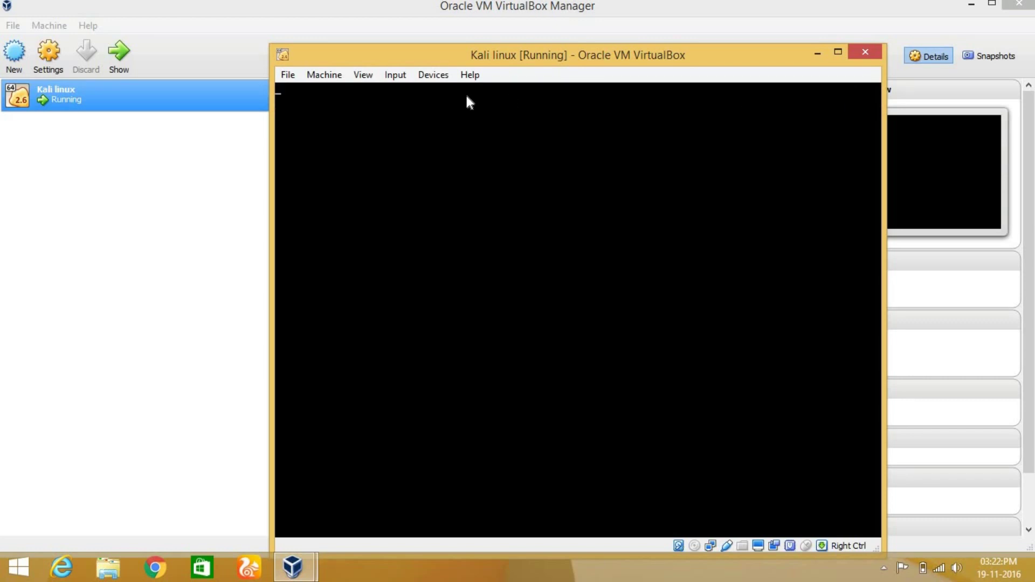
click(365, 78)
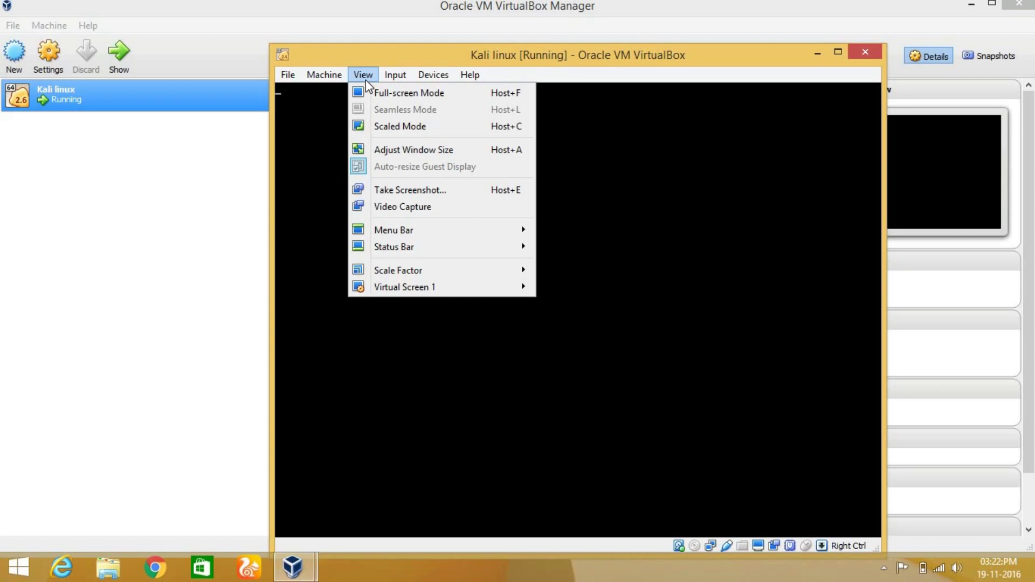
mouse_move(432, 75)
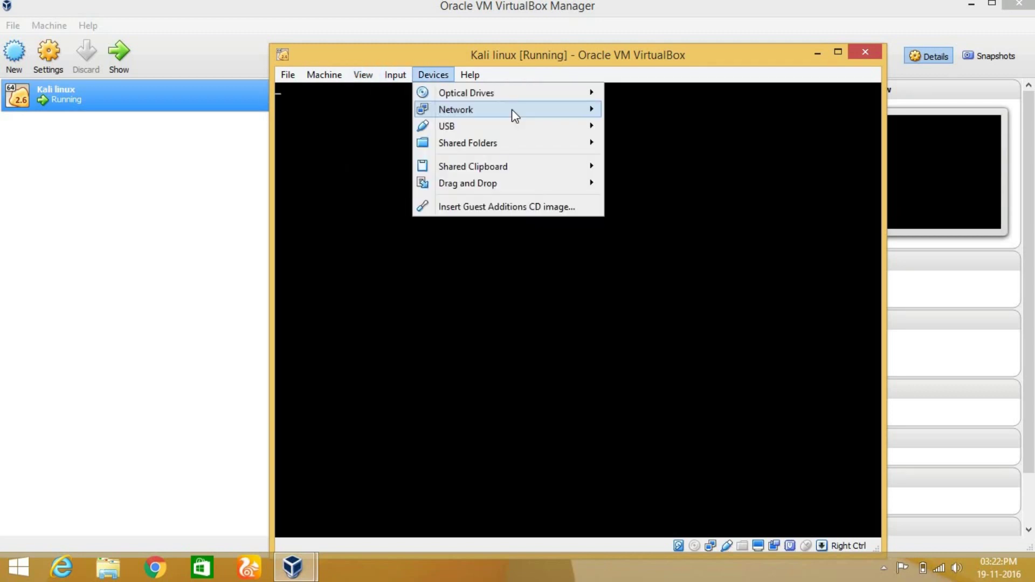
mouse_move(512, 109)
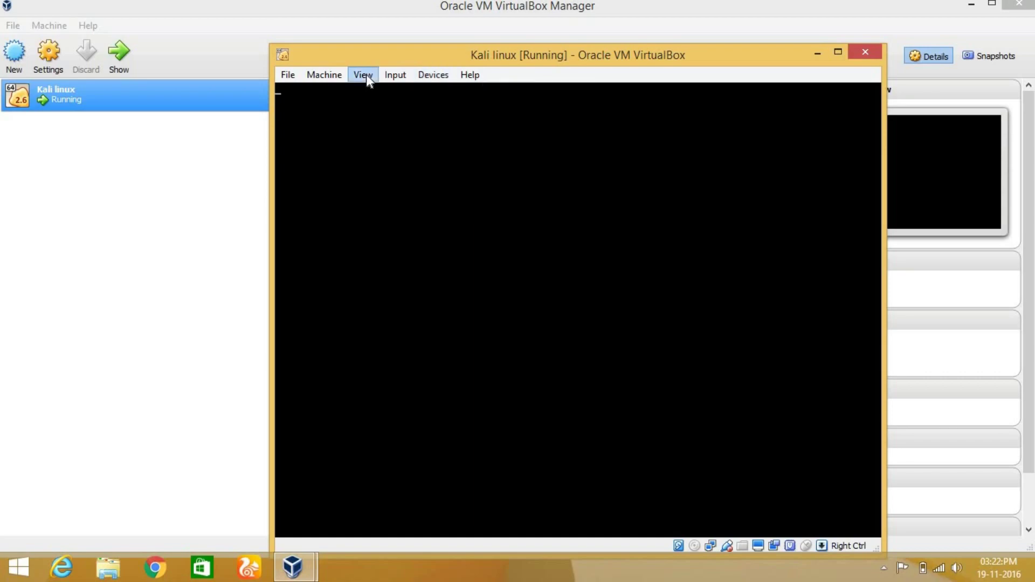
mouse_move(363, 75)
click(378, 94)
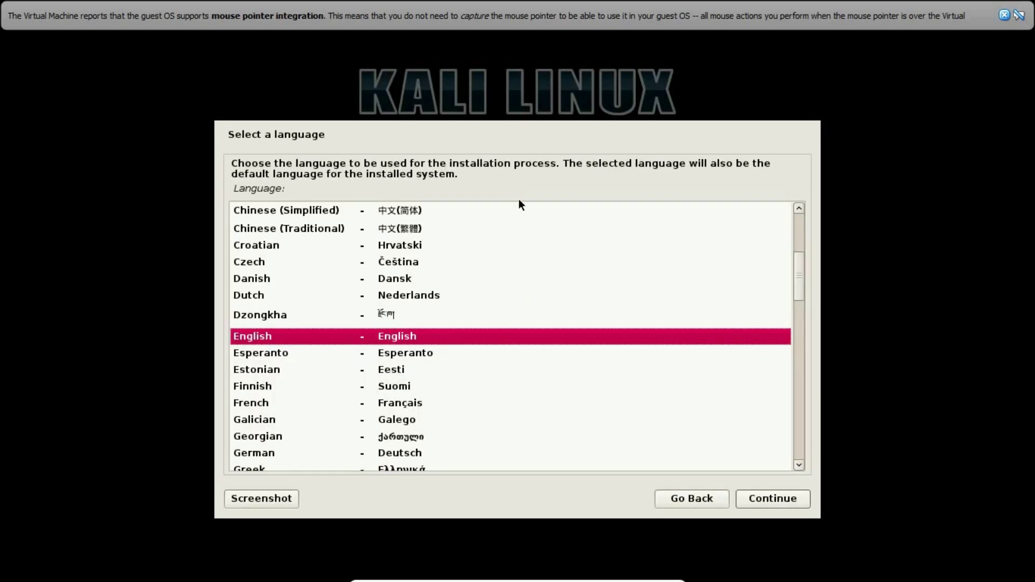
Step: Choose English language, India location and American English keymap in the installer
click(760, 493)
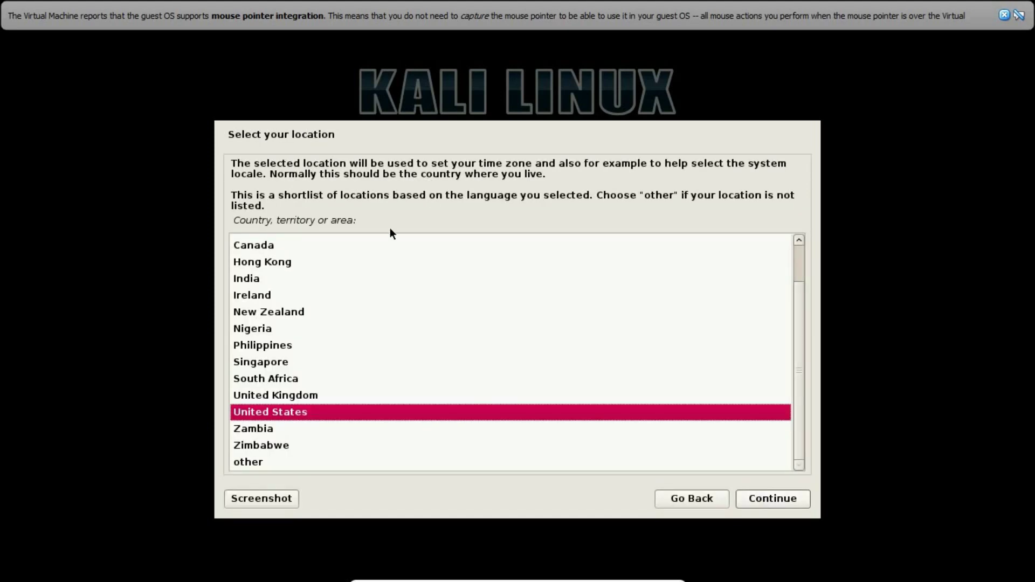
click(281, 277)
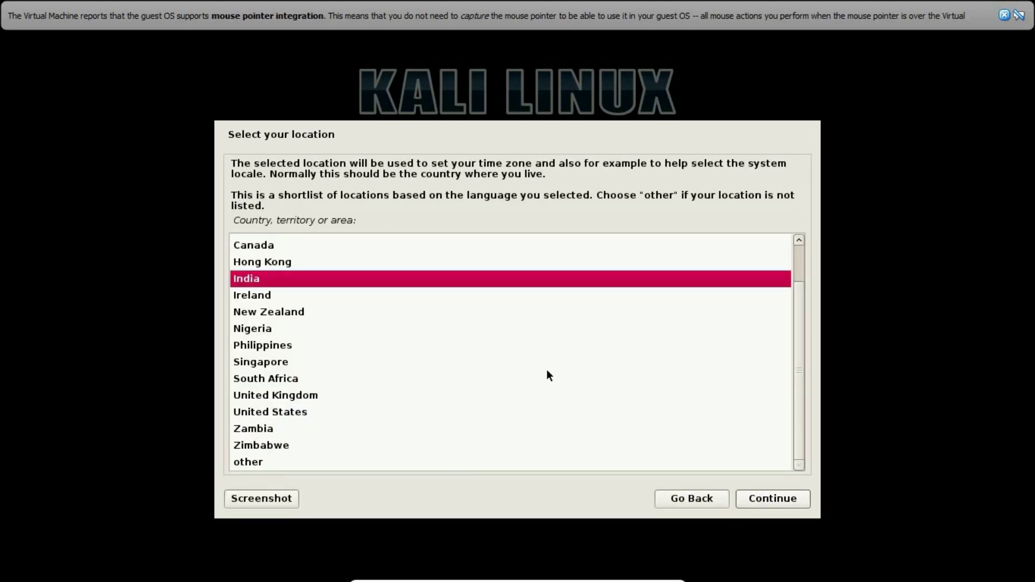
click(770, 502)
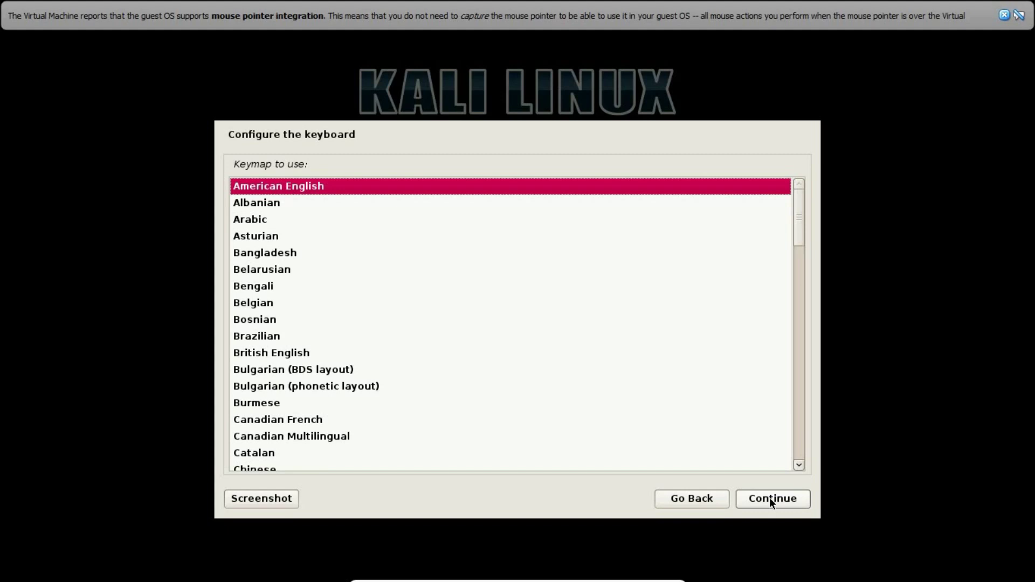
click(770, 502)
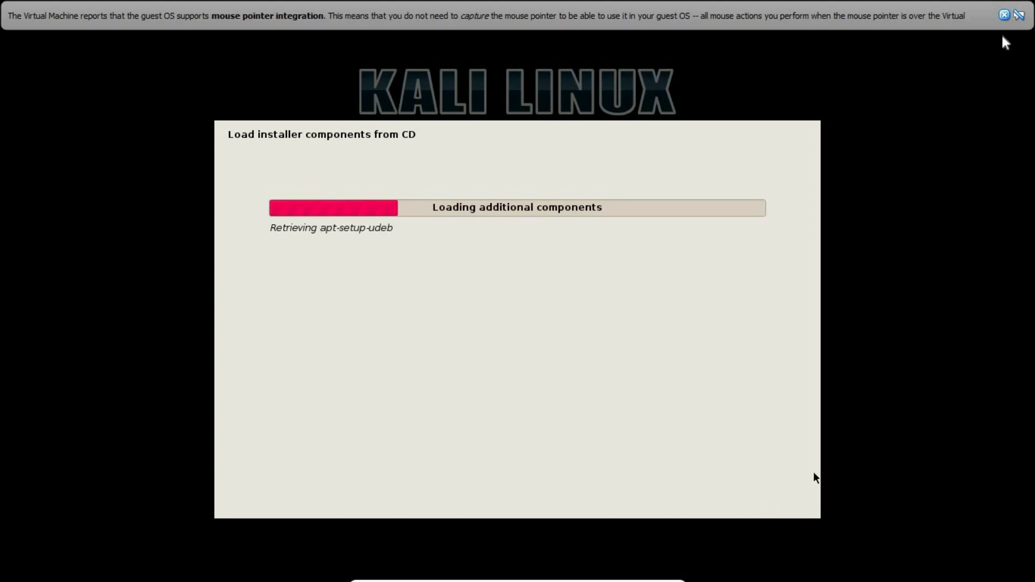
Step: Close the VirtualBox mouse-integration notification bar
click(1004, 16)
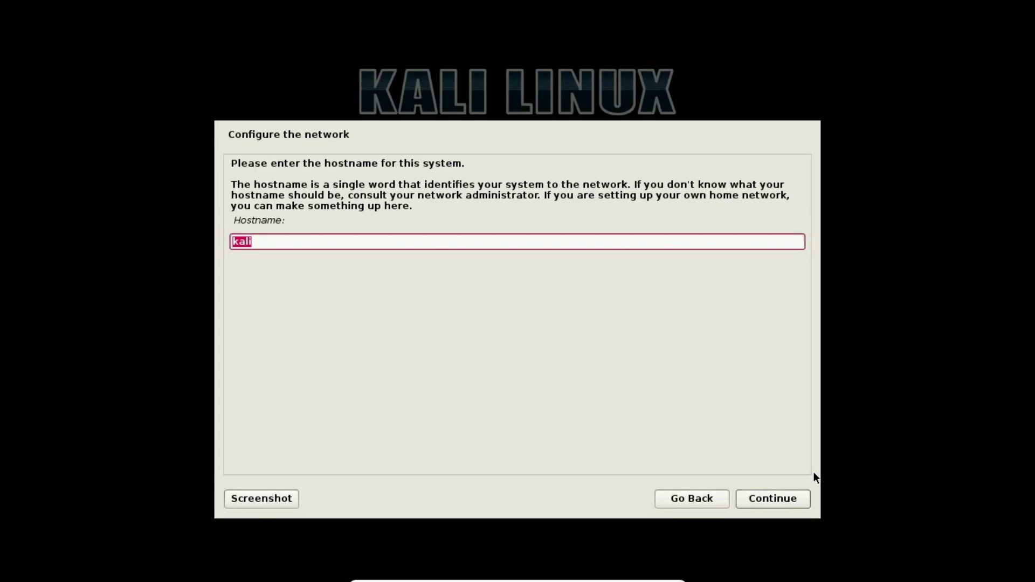
Step: Keep the hostname kali and set the domain name to Kali
click(777, 493)
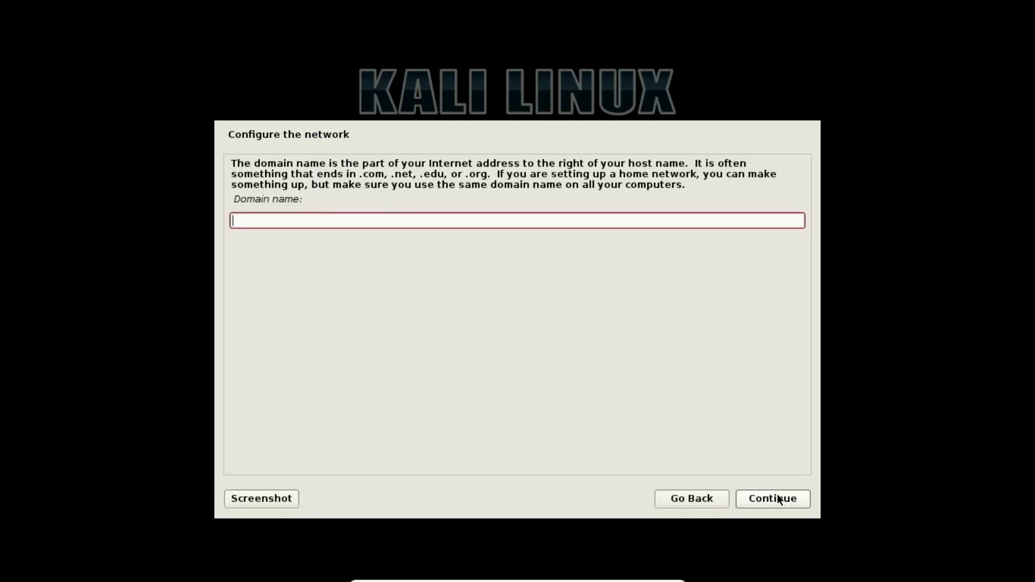
text(Kali)
click(771, 497)
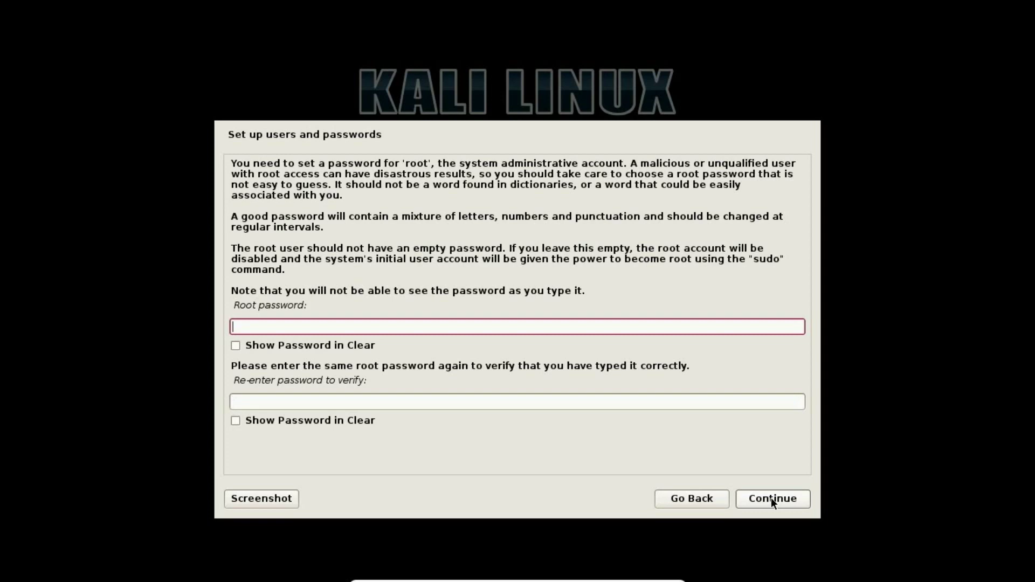
Step: Enter the root password and confirm it
text(toor)
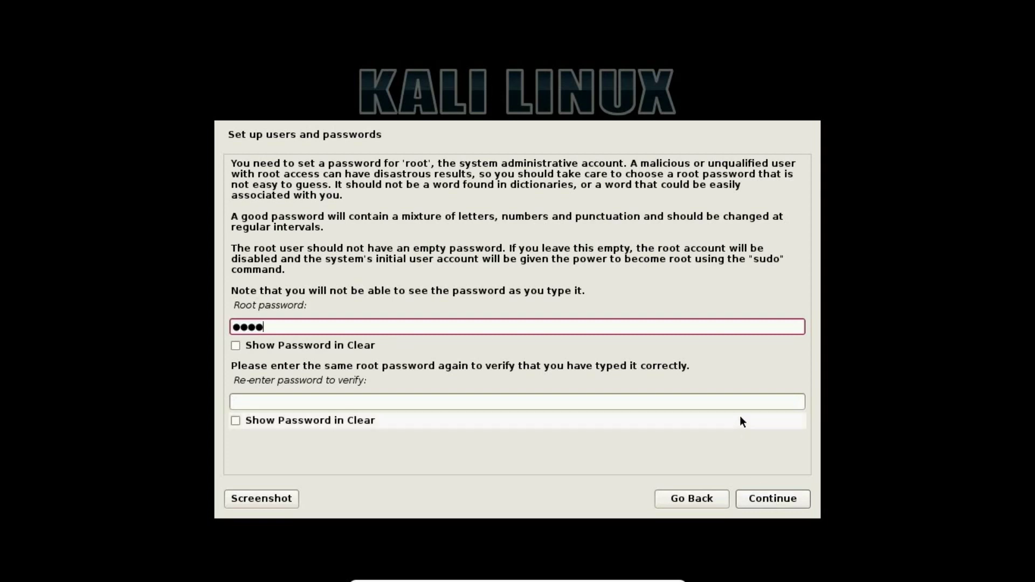
click(745, 401)
text(toor)
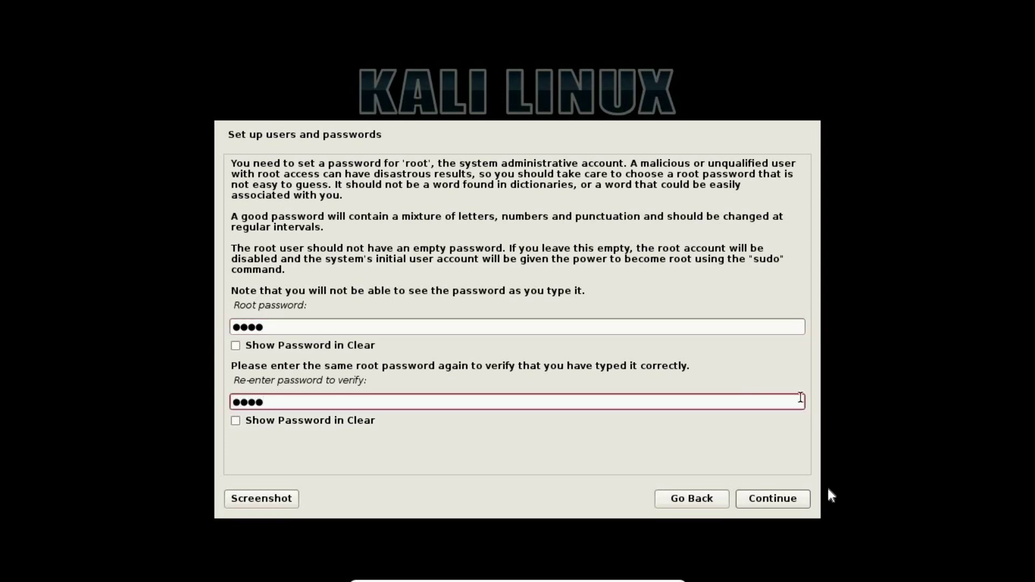
click(782, 501)
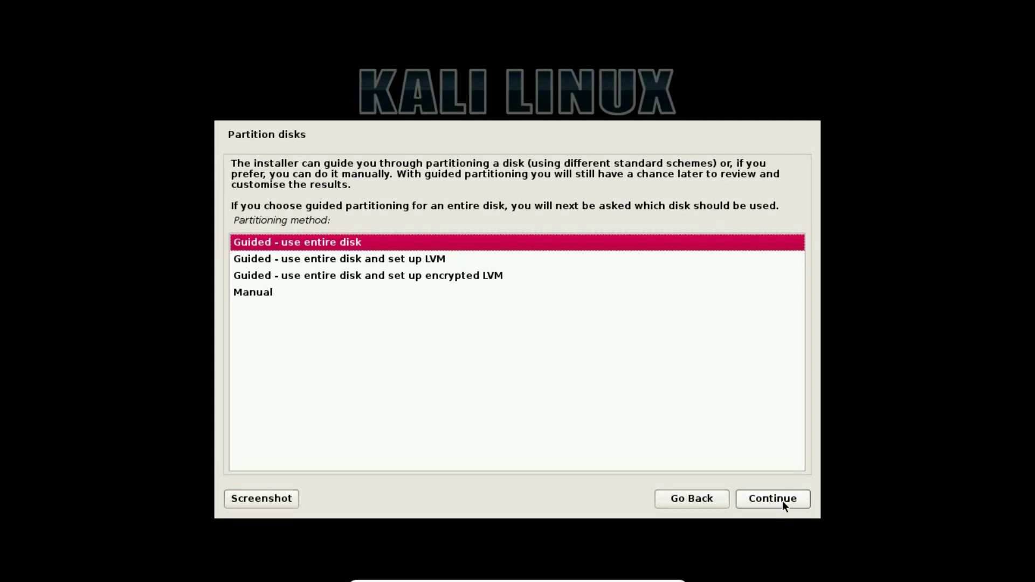
Step: Guided-partition the whole 34.4 GB disk with all files in one partition and approve writing
click(783, 501)
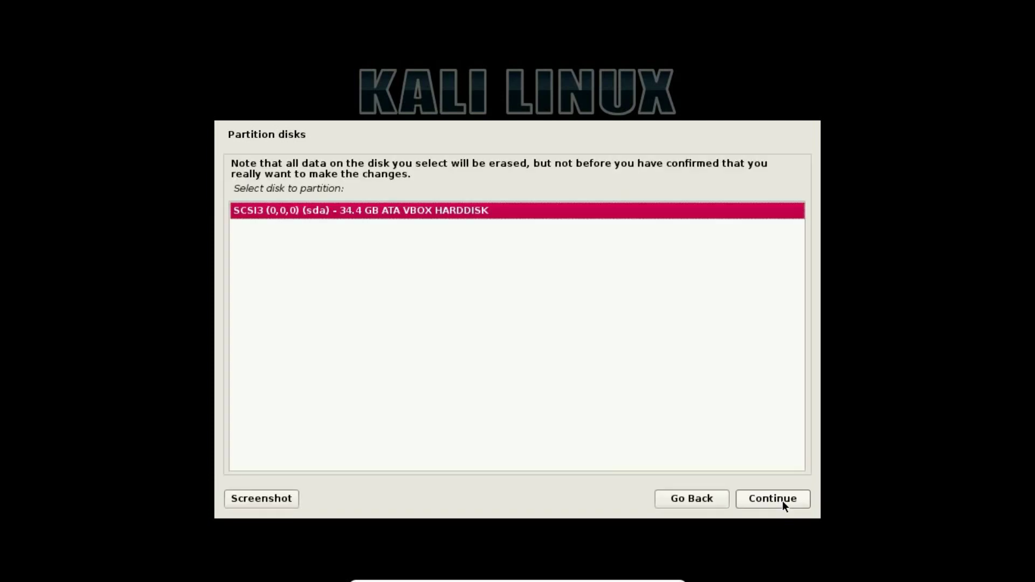
click(783, 501)
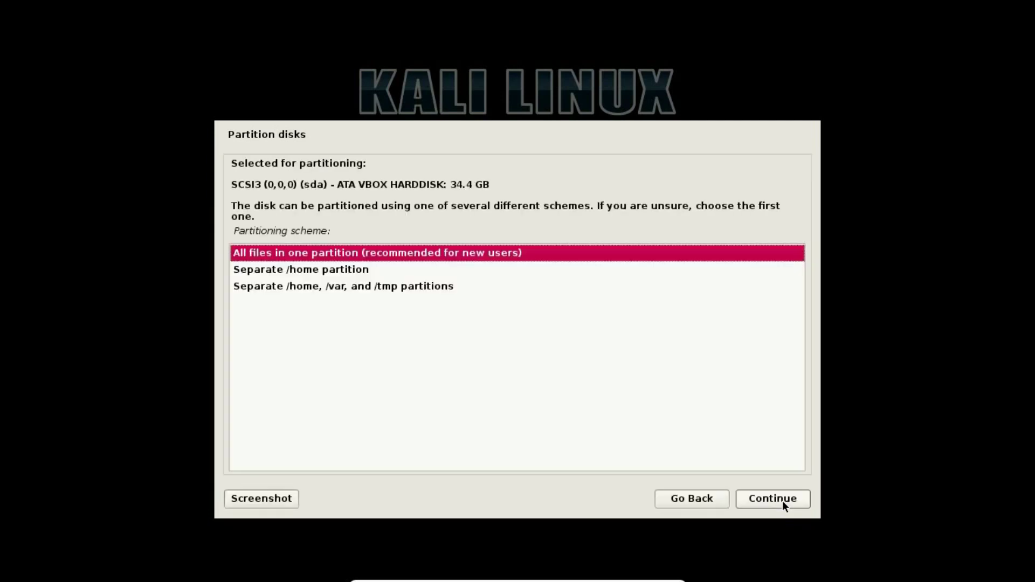
click(783, 501)
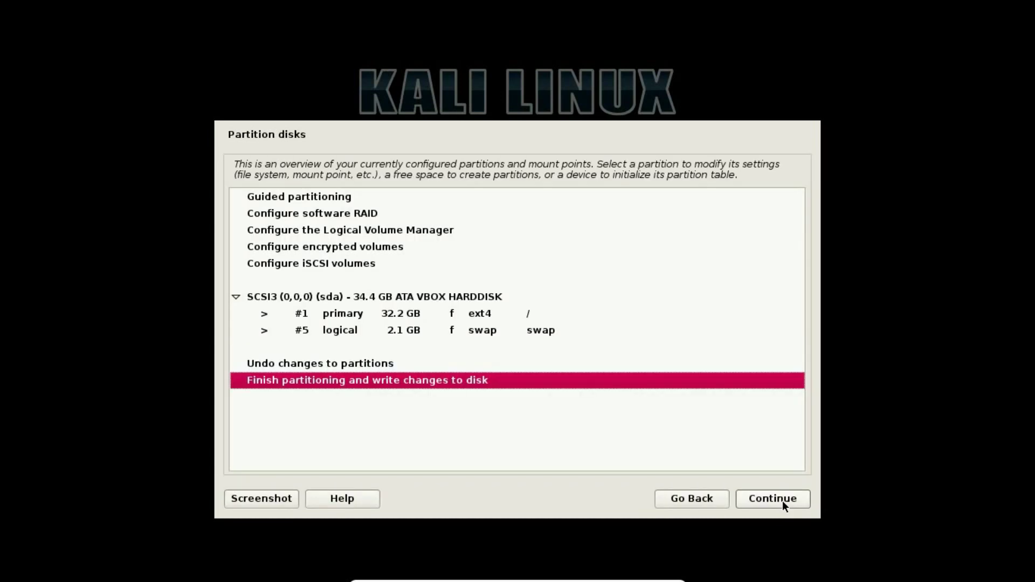
click(781, 500)
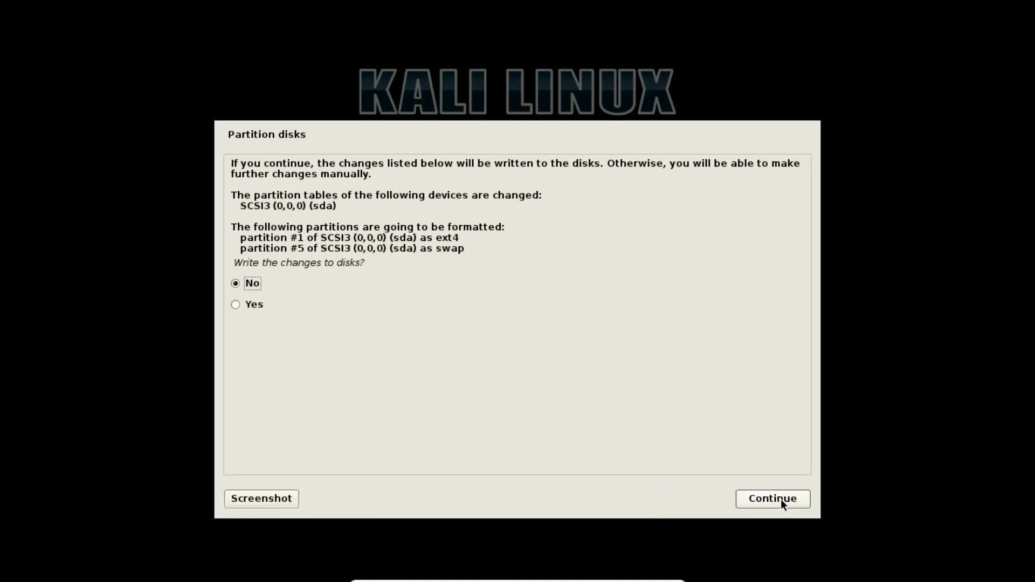
click(291, 311)
Step: Confirm writing the partition changes, then take the VM out of full-screen into a window
click(757, 497)
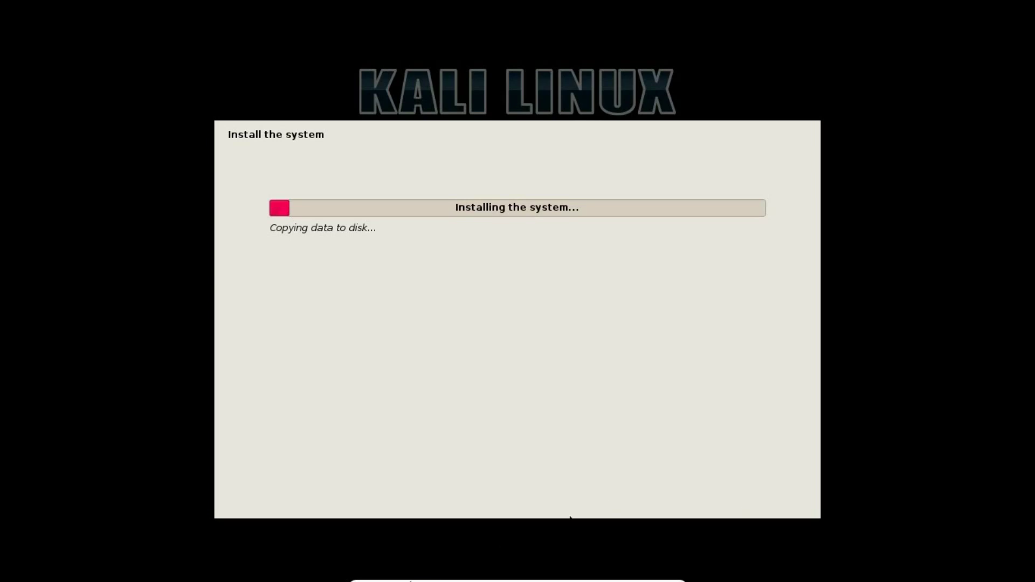
mouse_move(445, 578)
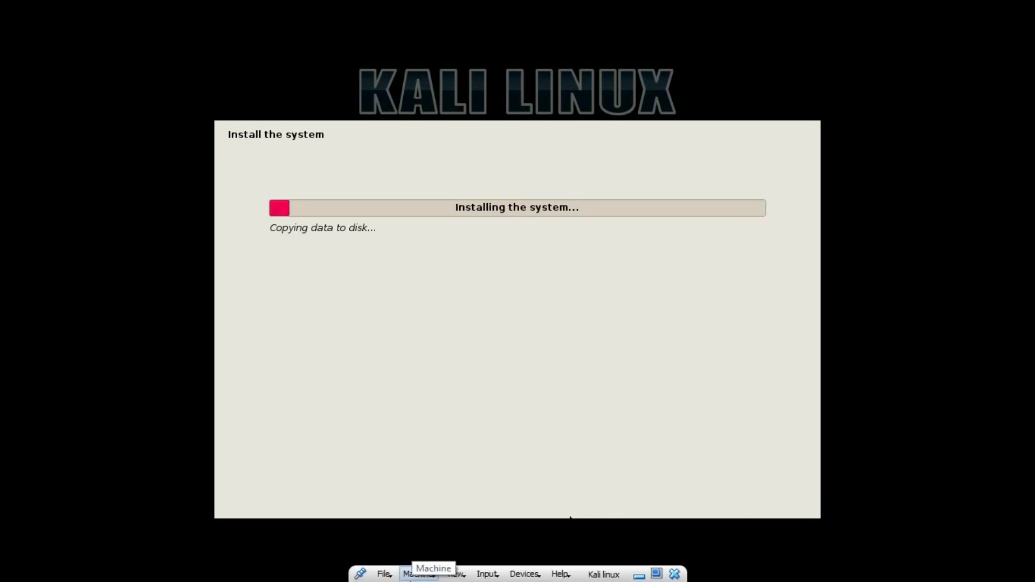
click(456, 575)
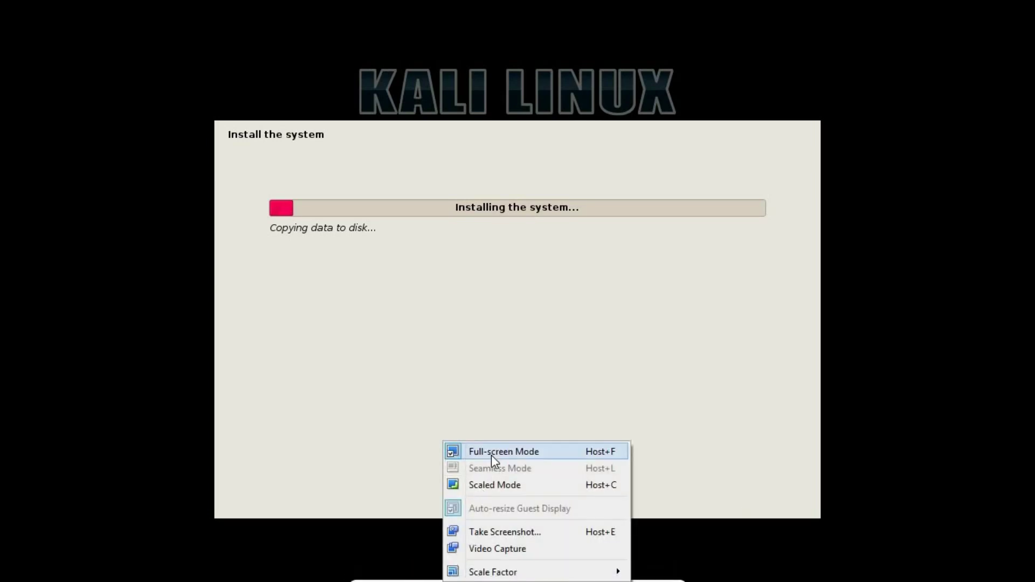
click(490, 455)
click(338, 567)
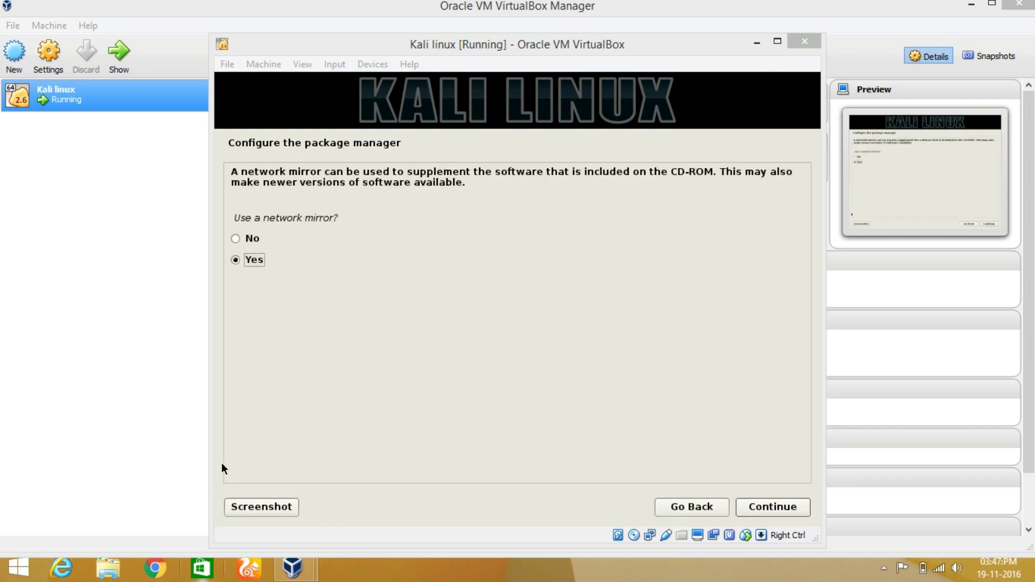
Step: Select No for using a network mirror in the package manager setup
click(341, 238)
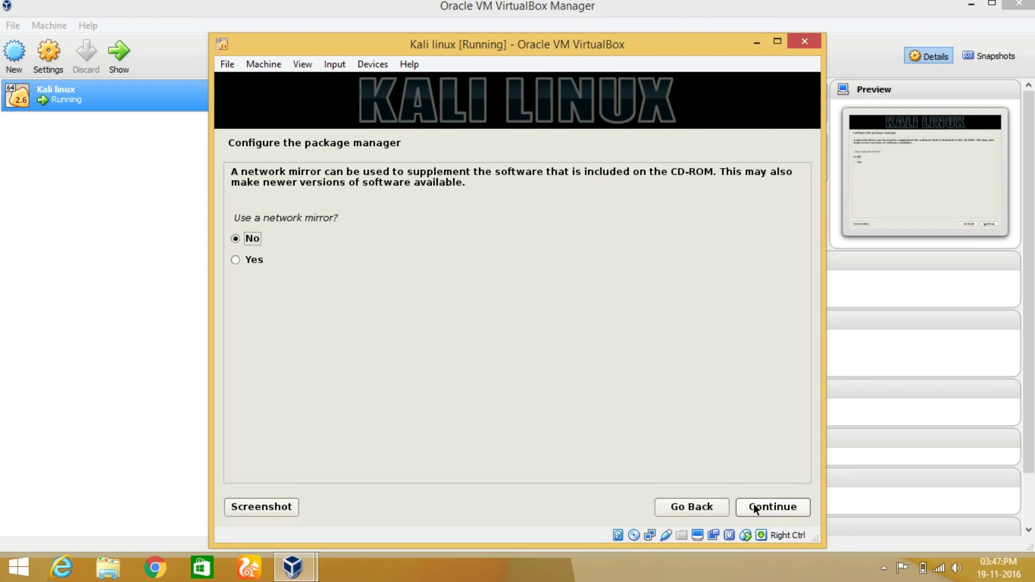
Step: Continue without a mirror and let apt configuration run until the GRUB prompt appears
click(755, 509)
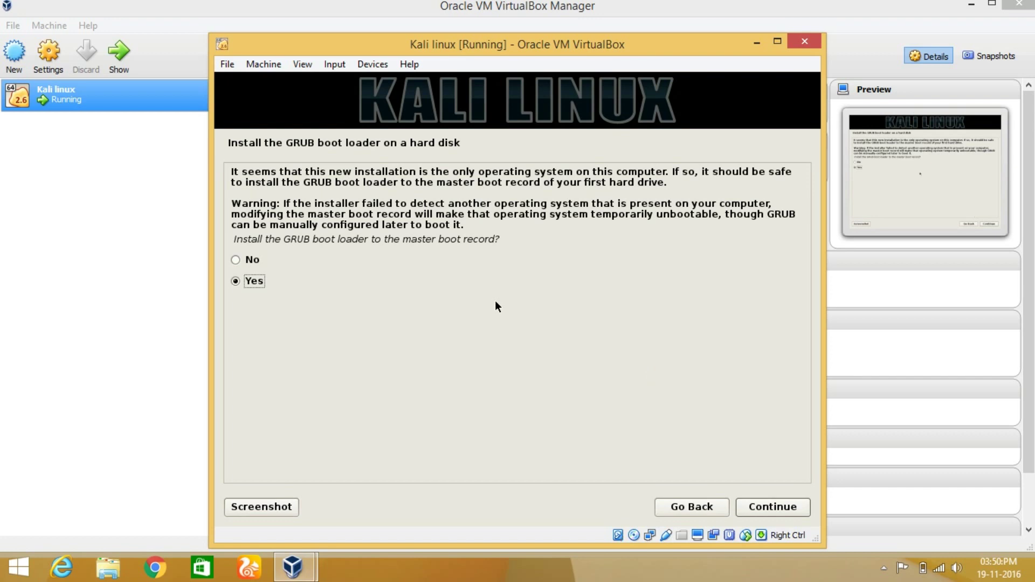
Step: Install the GRUB boot loader to the master boot record on /dev/sda
click(772, 507)
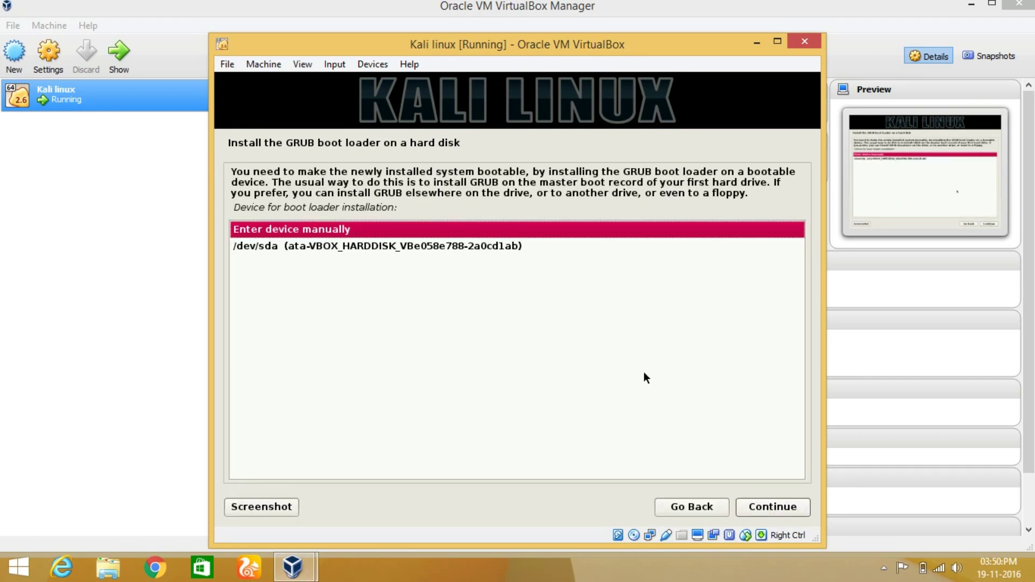
click(500, 252)
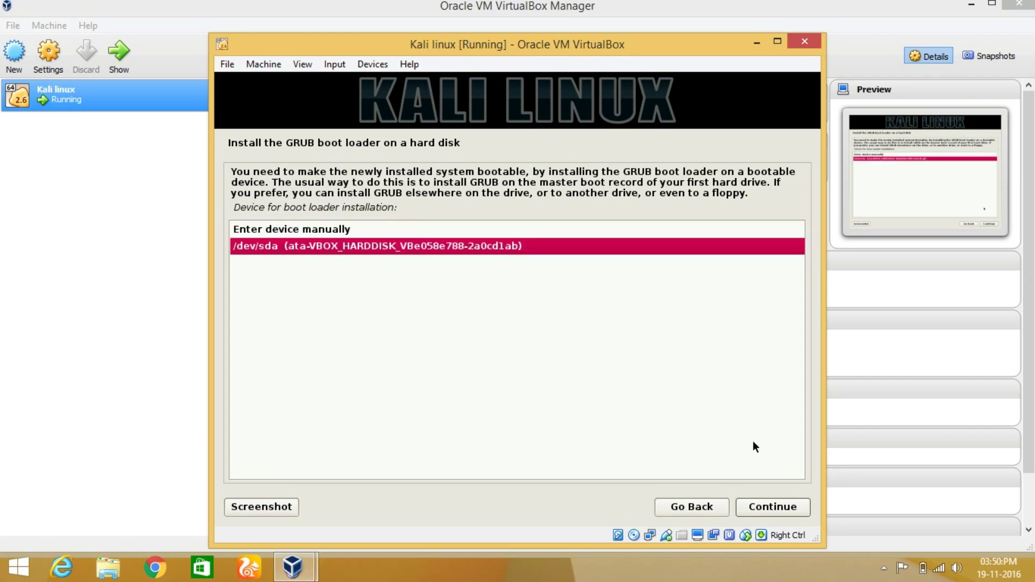
click(779, 508)
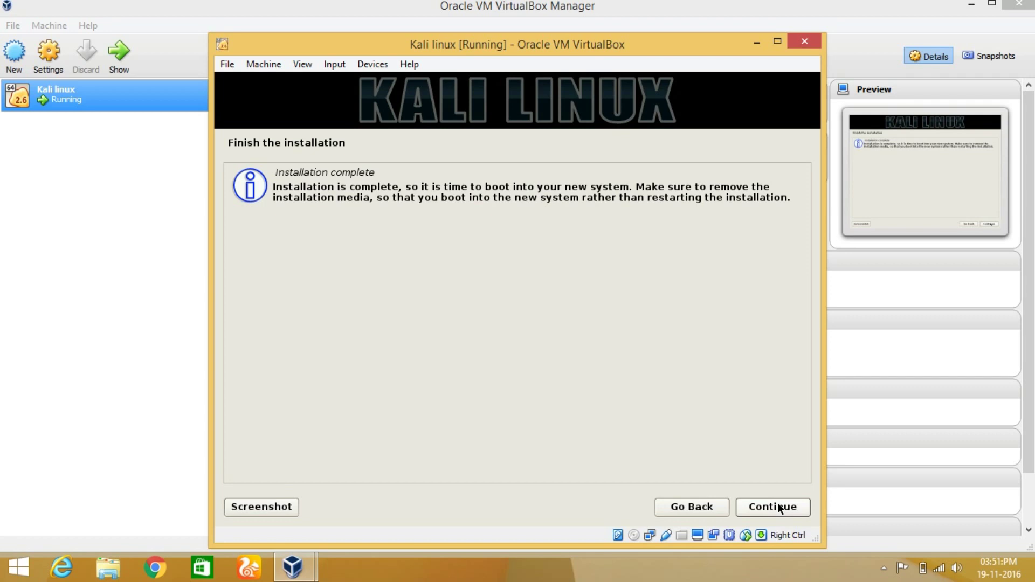
Step: Continue from Installation complete so the installer finishes and reboots the VM
click(779, 509)
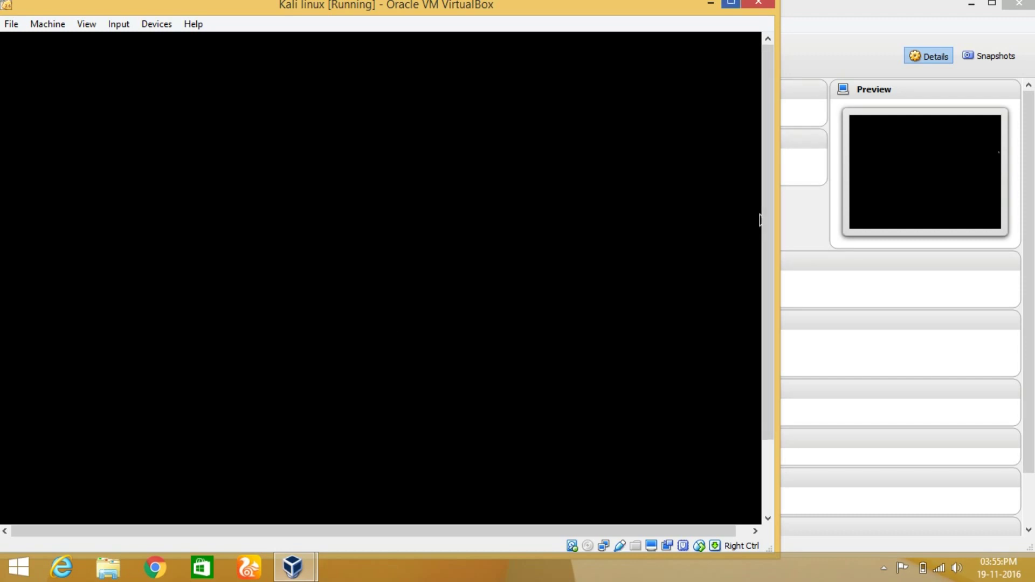
Step: Maximize the Kali VM window and switch it to full-screen mode
key(super+Up)
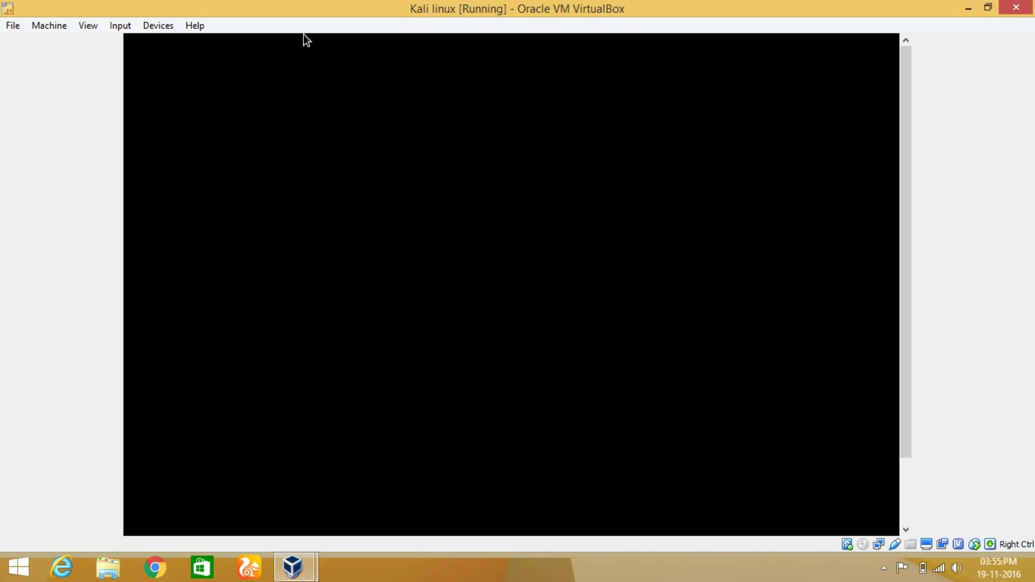
key(Down)
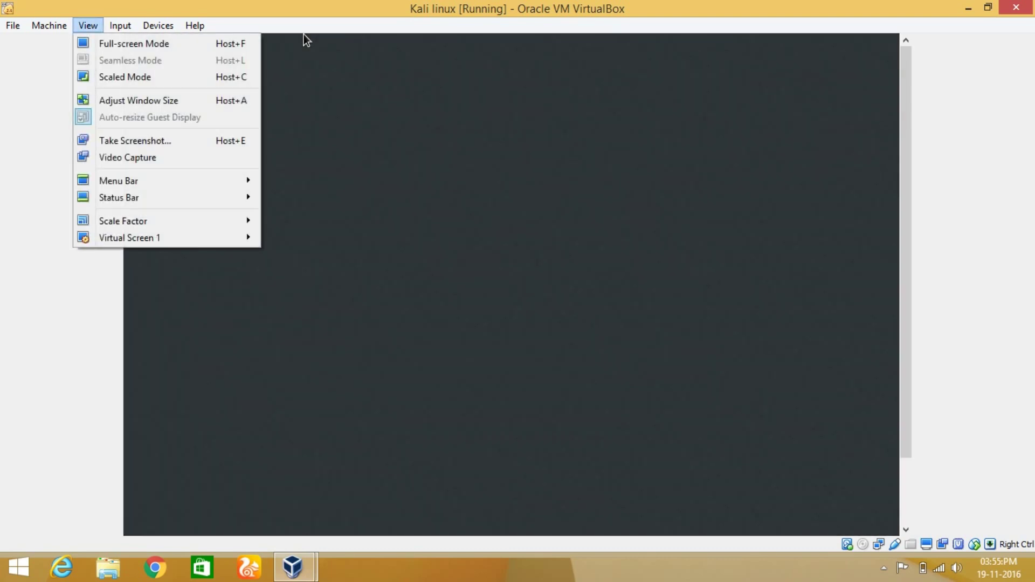
key(Down)
key(Return)
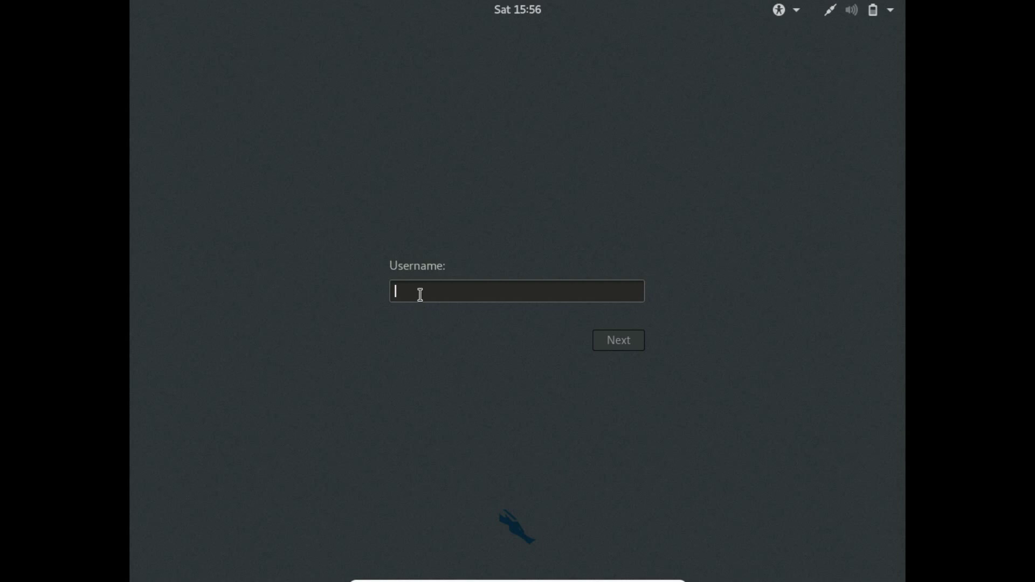
Step: Log in with username root and the account password to start the session
text(root)
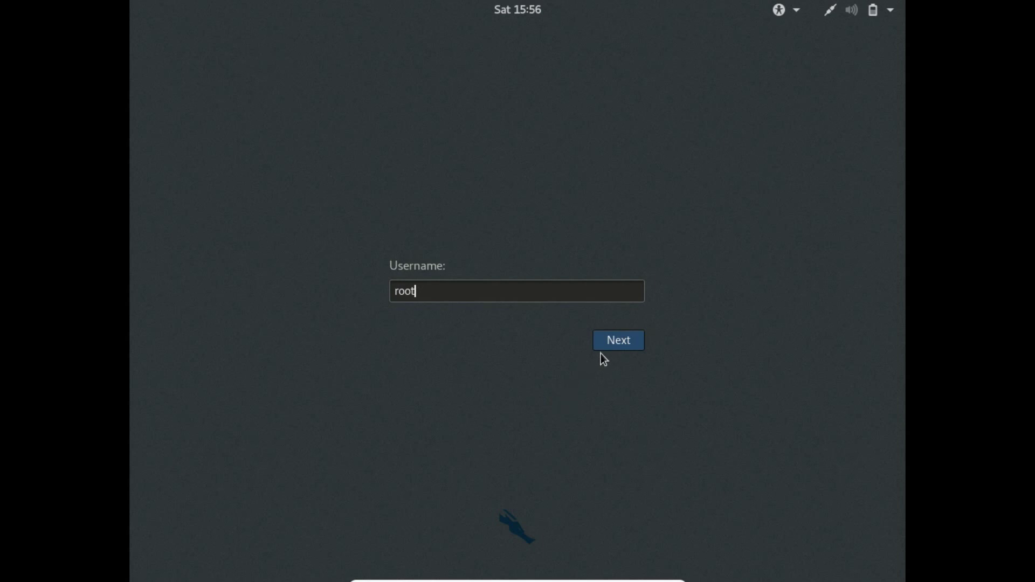
click(616, 345)
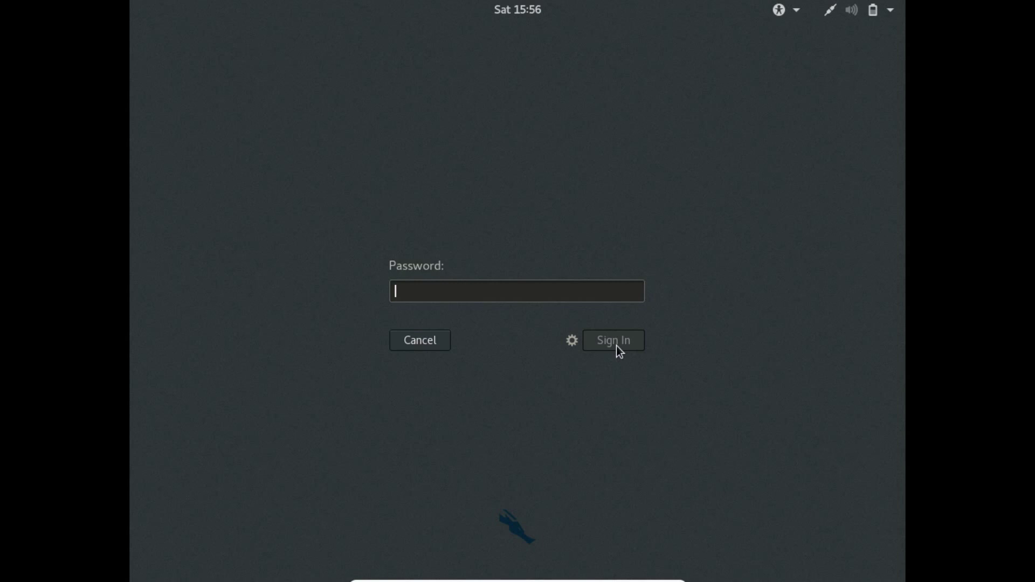
text(****)
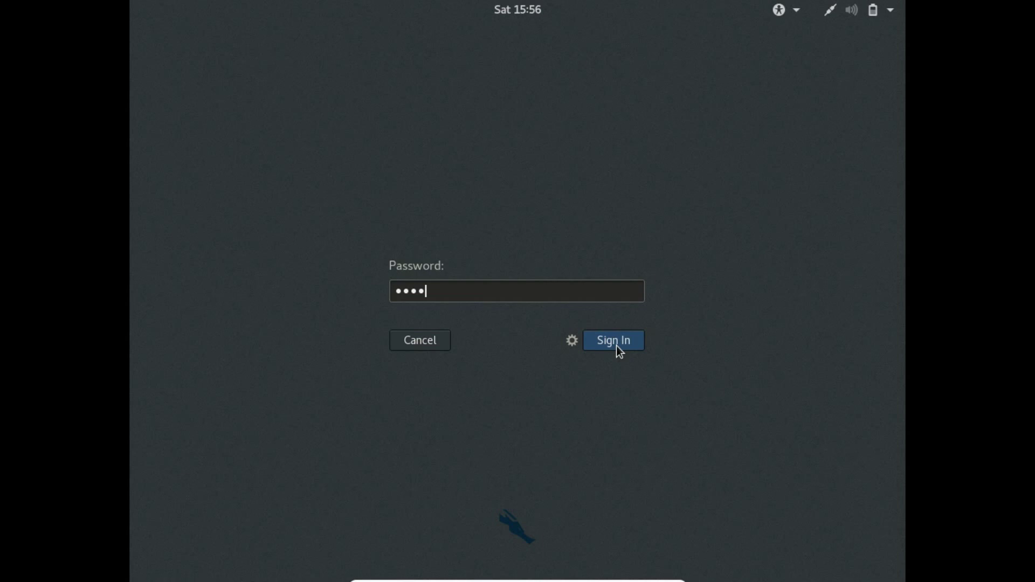
click(616, 346)
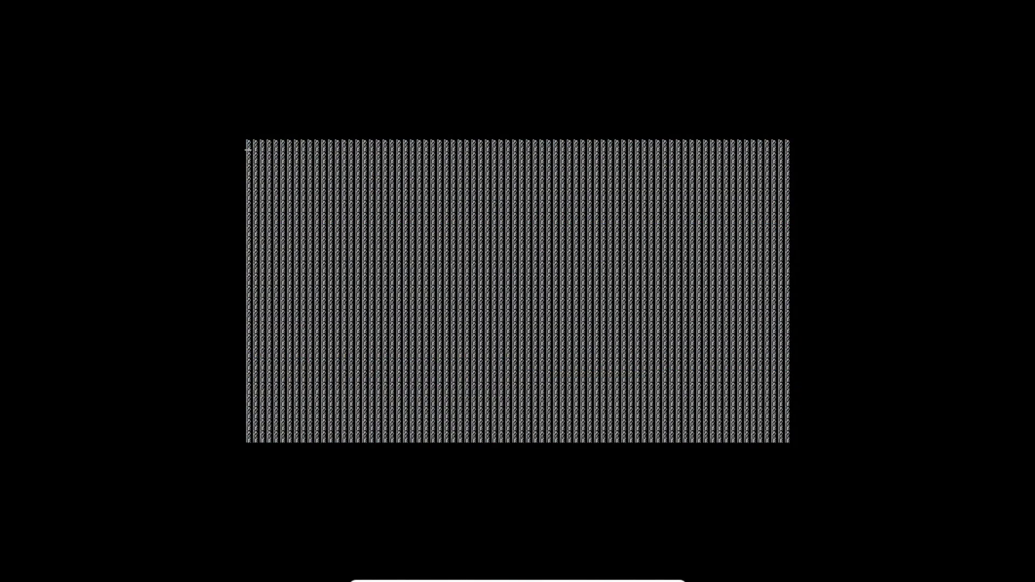